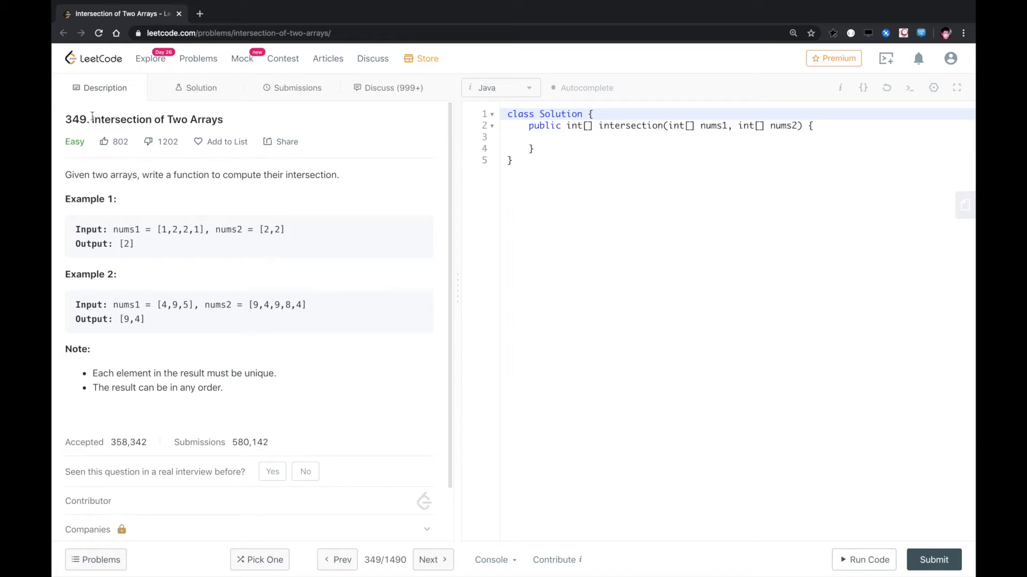
Step: Highlight the problem title, statement sentence and expected output [2] while reading
drag(93, 117, 220, 118)
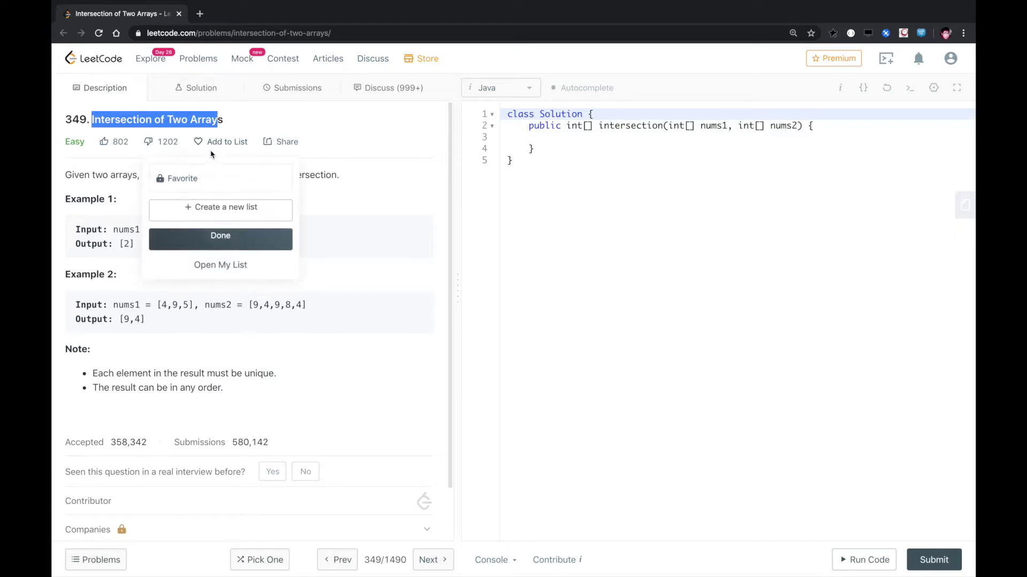
click(96, 180)
drag(97, 181, 277, 189)
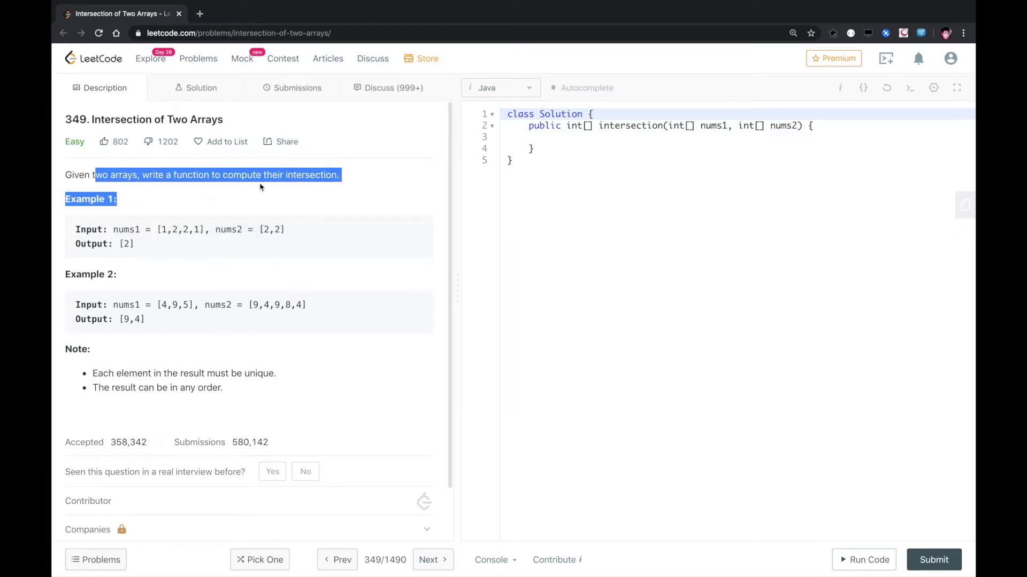
drag(120, 243, 170, 246)
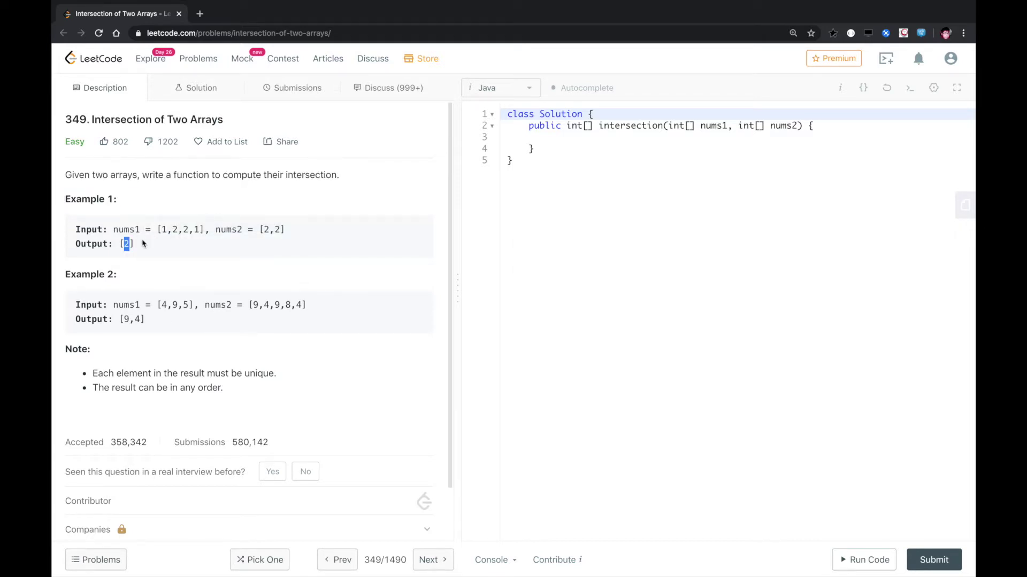
Step: Declare Set<Integer> s1 = new HashSet<Integer>() in the method and begin the s2 declaration
click(170, 246)
click(561, 139)
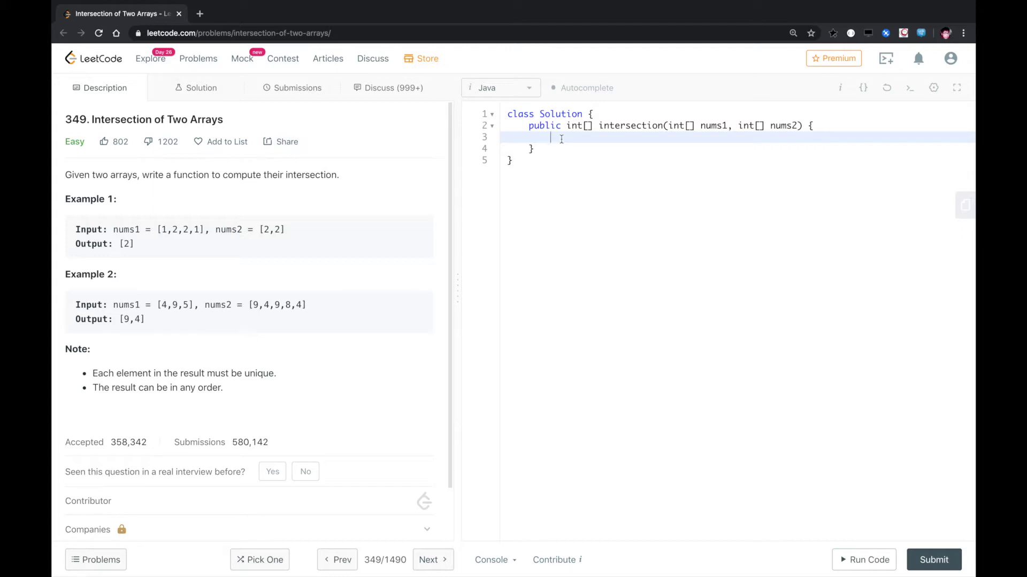
key(Return)
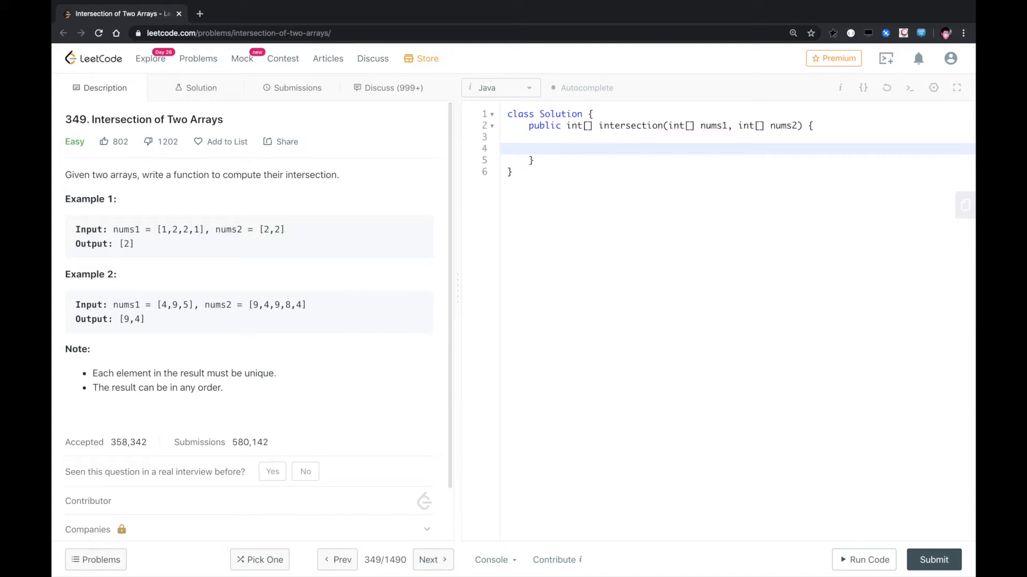
text(Set<Int)
text(eger> hash)
key(BackSpace)
key(BackSpace)
key(BackSpace)
text(s1 = new )
text(HashSet<I)
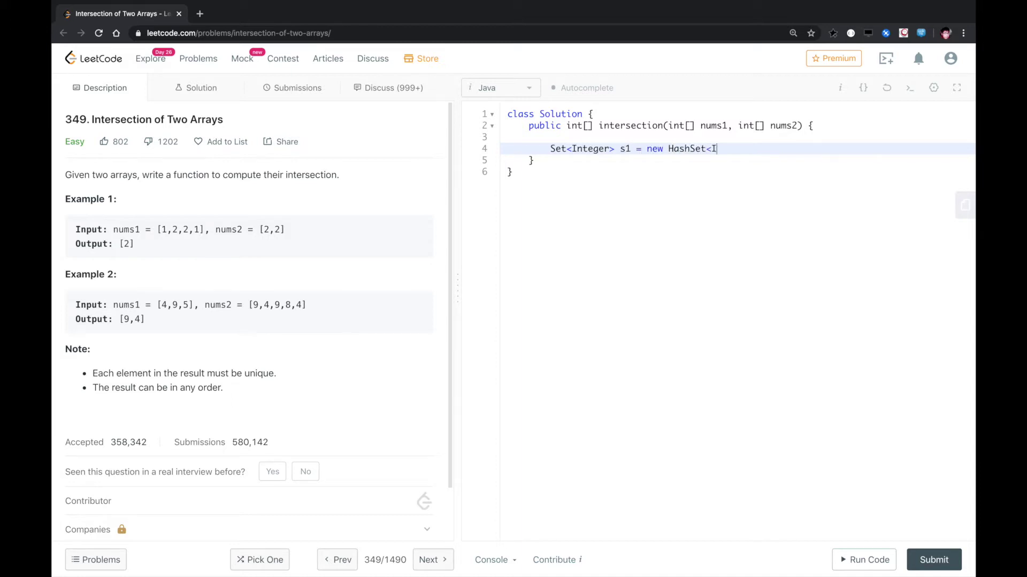
text(nteger>();)
key(Return)
text(Set<Integer)
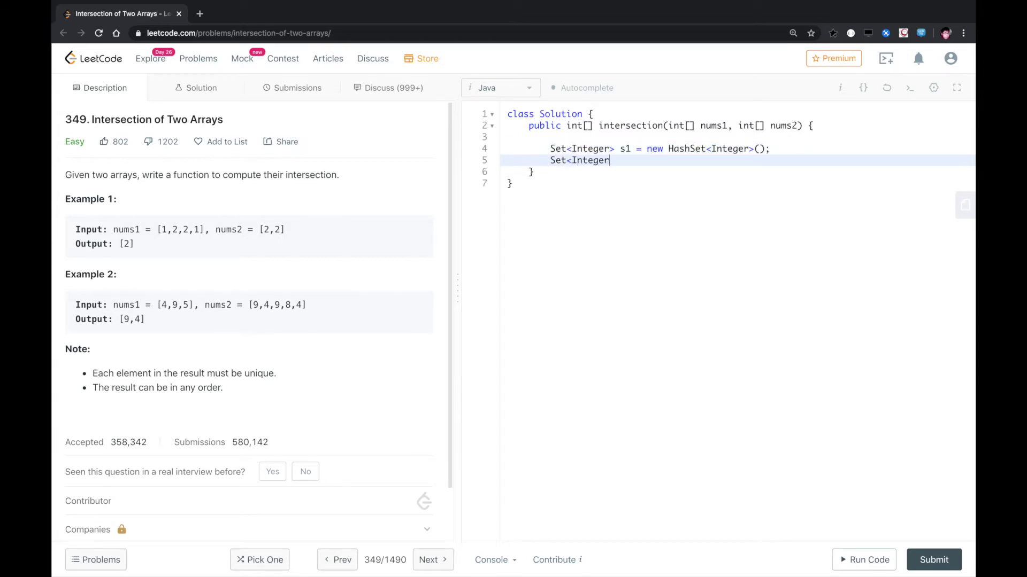
text(> s2 = new HashSet<)
text(Integer>)
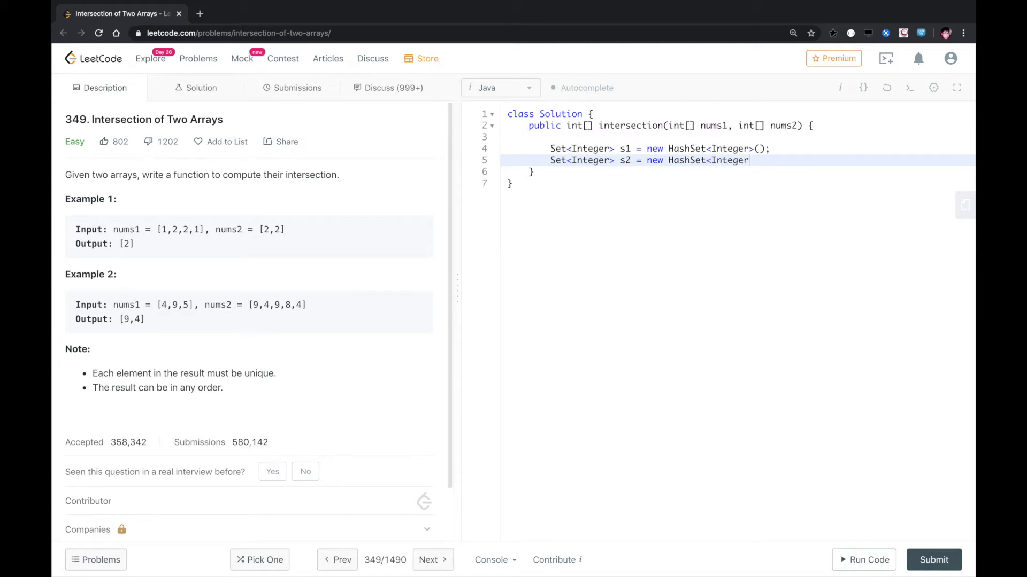
text(()
Step: Write for(int i=0;i<nums1.length;i++) and begin its s1.add(nums1[i]) body
key(Return)
key(Return)
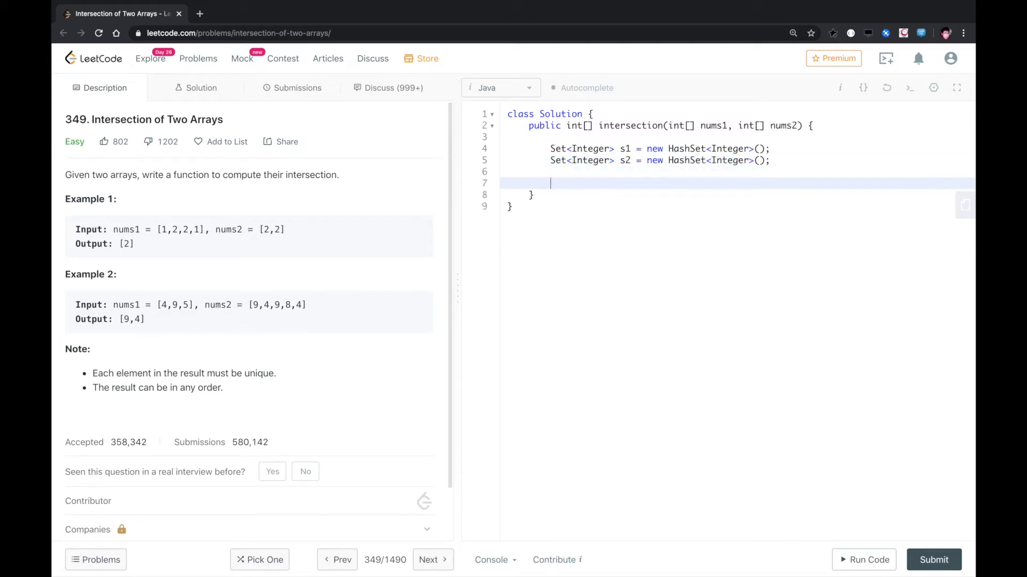
text(for(int )
text(i=0;i<n)
text(us)
key(BackSpace)
text(ms1.)
text(length;i++)
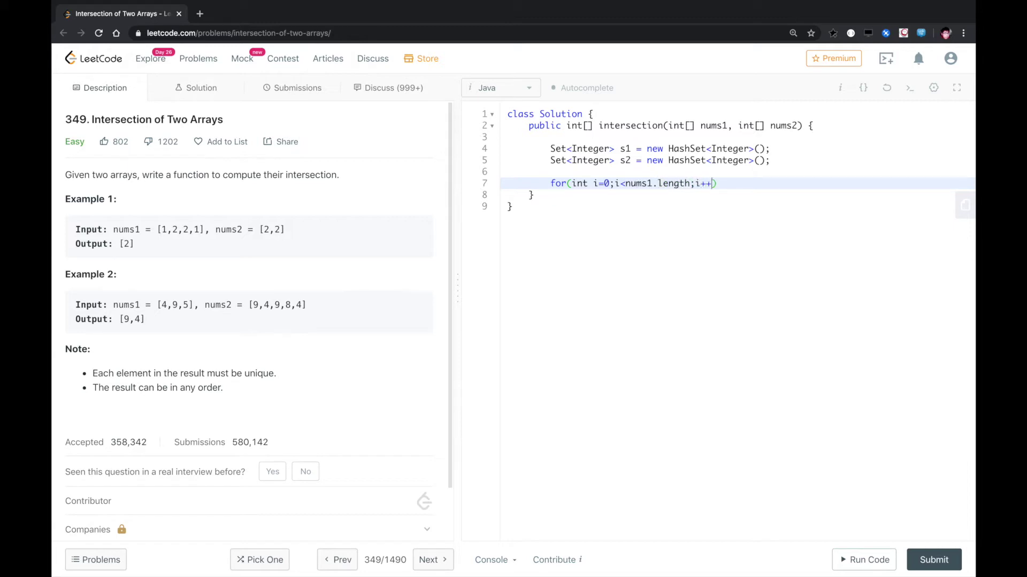
text() {)
key(Return)
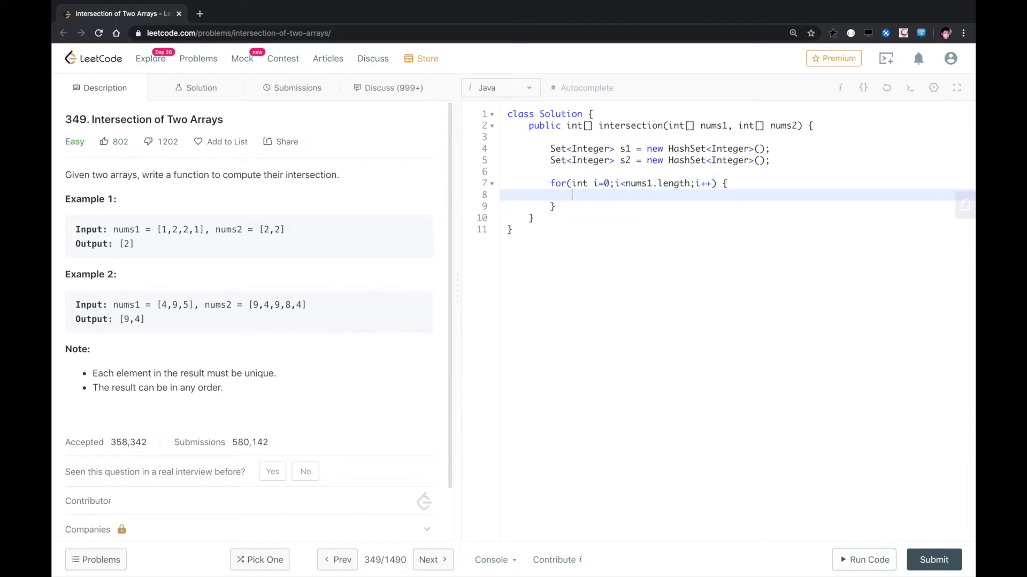
text(s1.ad)
text(d(nums)
text(1[i]);)
Step: Write a second for loop over nums2 whose body calls s2.add(nums2[i])
key(Down)
key(Return)
key(Return)
text(for()
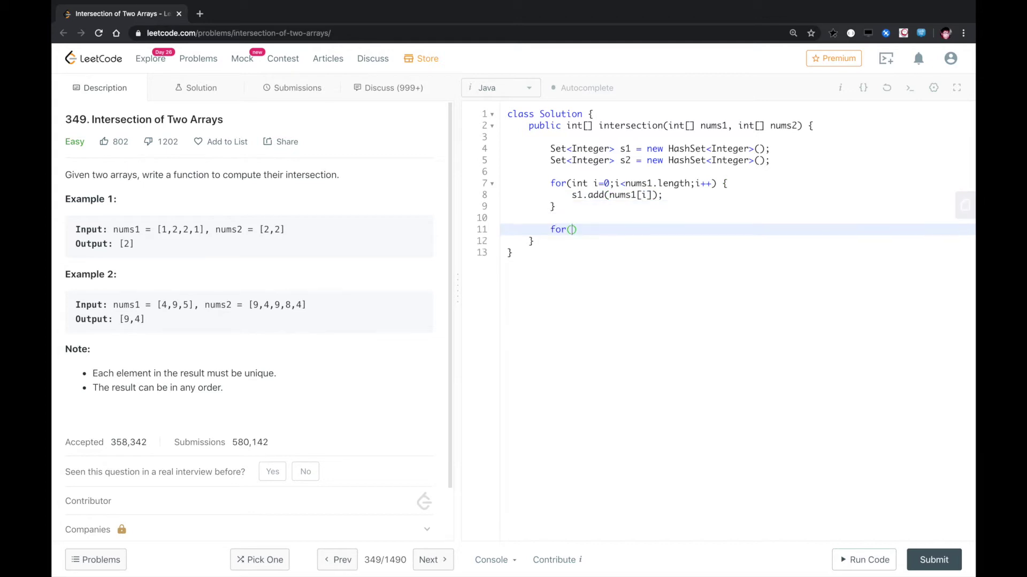
text(int i=)
text(2;i)
key(Left)
key(Left)
key(BackSpace)
text(0)
key(Right)
key(Right)
text(<nums2.length;i++) )
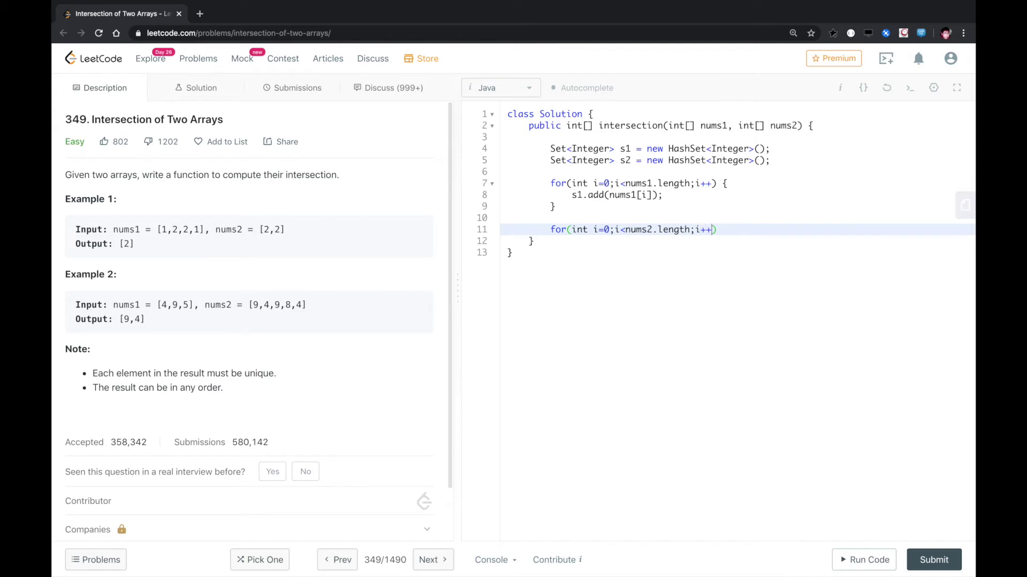
text({)
key(Return)
text(s2.a)
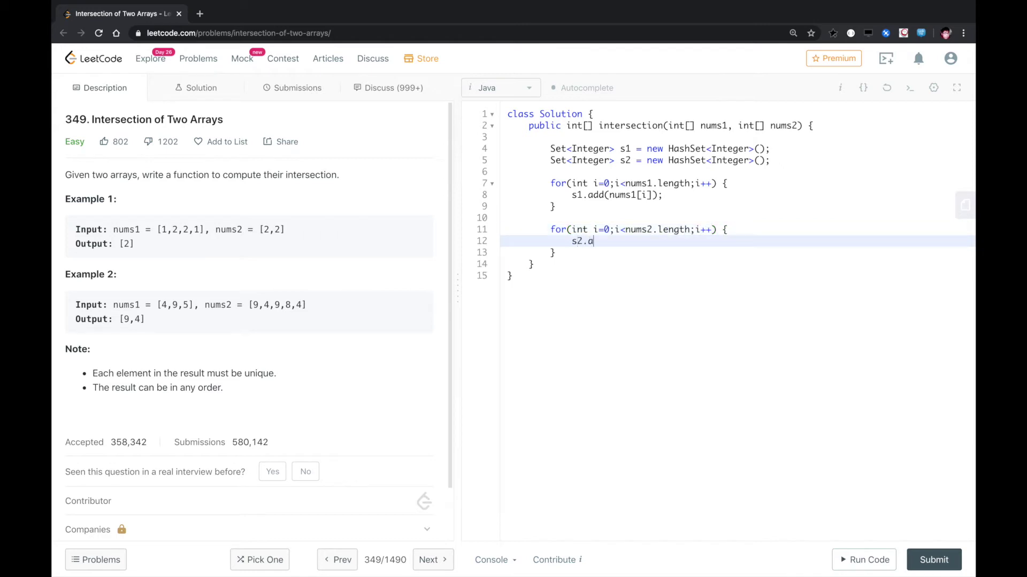
text(dd(nums)
text(2[)
text(i]);)
key(Down)
key(Return)
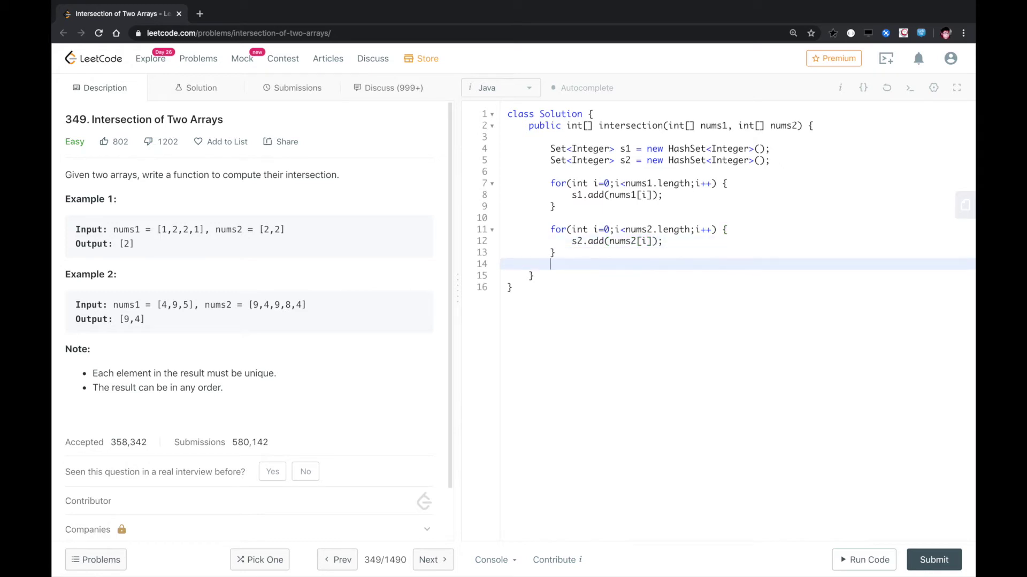
key(Return)
text(s1.ret)
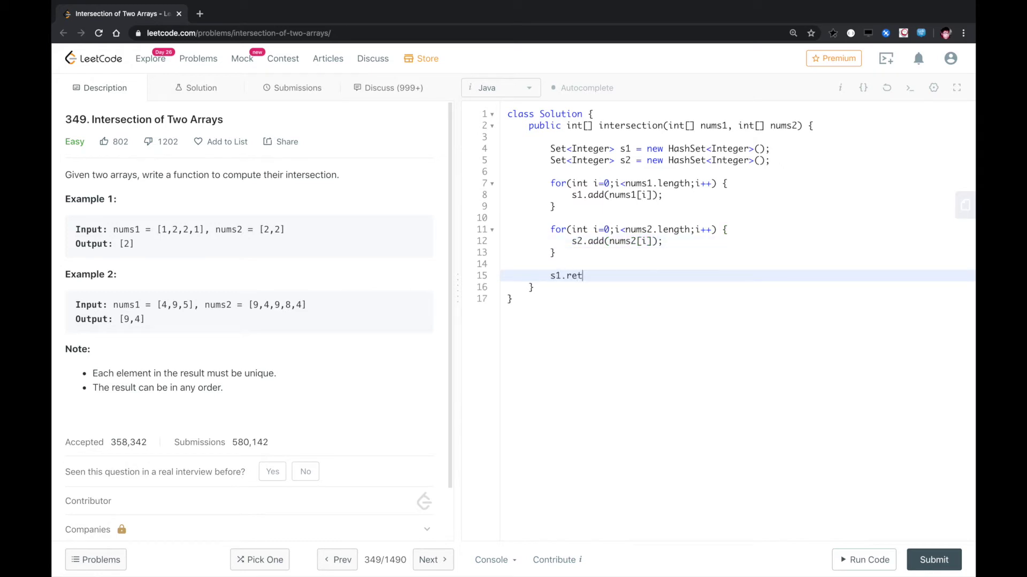
text(ainAll(s)
text(2);)
Step: Add s1.retainAll(s2); and int[] result = new int[s1.size()];
key(Return)
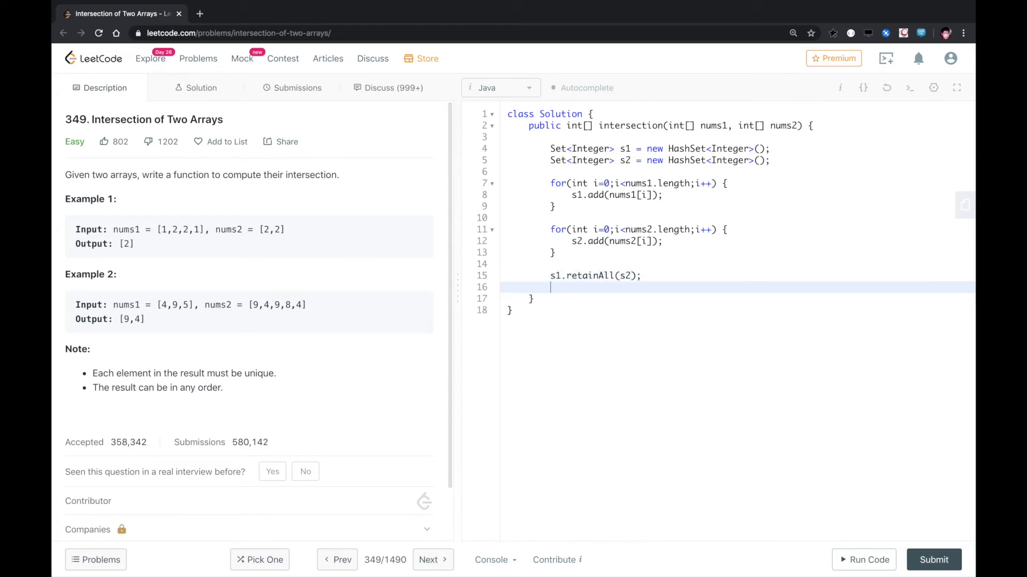
key(Return)
text(int[])
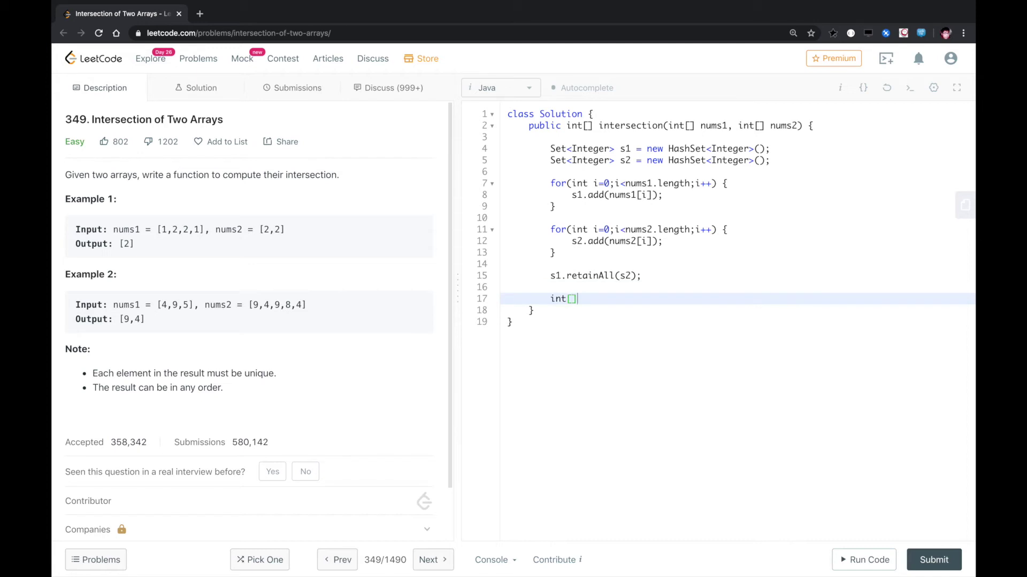
text( result = new int)
text([s1.)
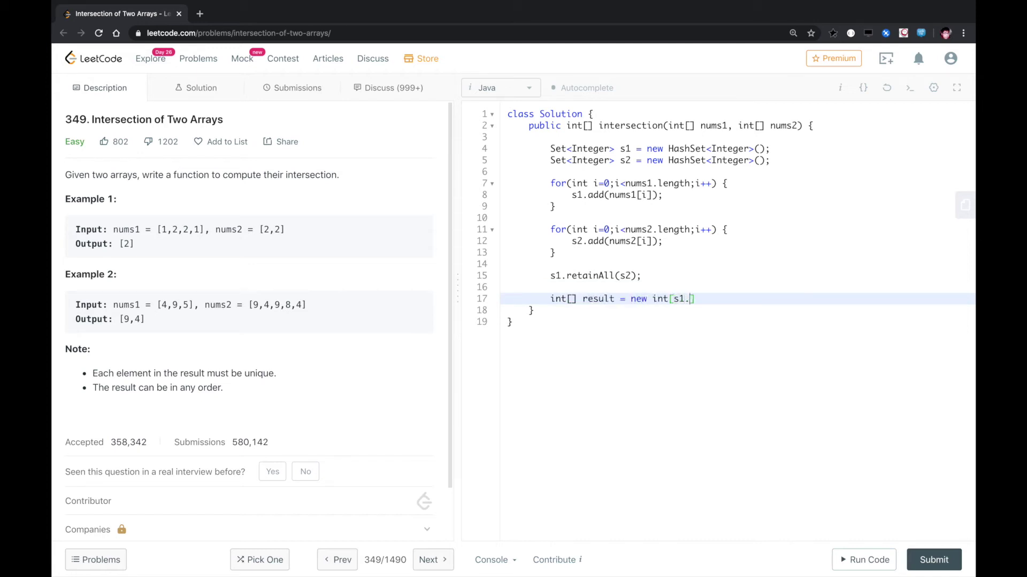
text(size()
text(];)
key(Return)
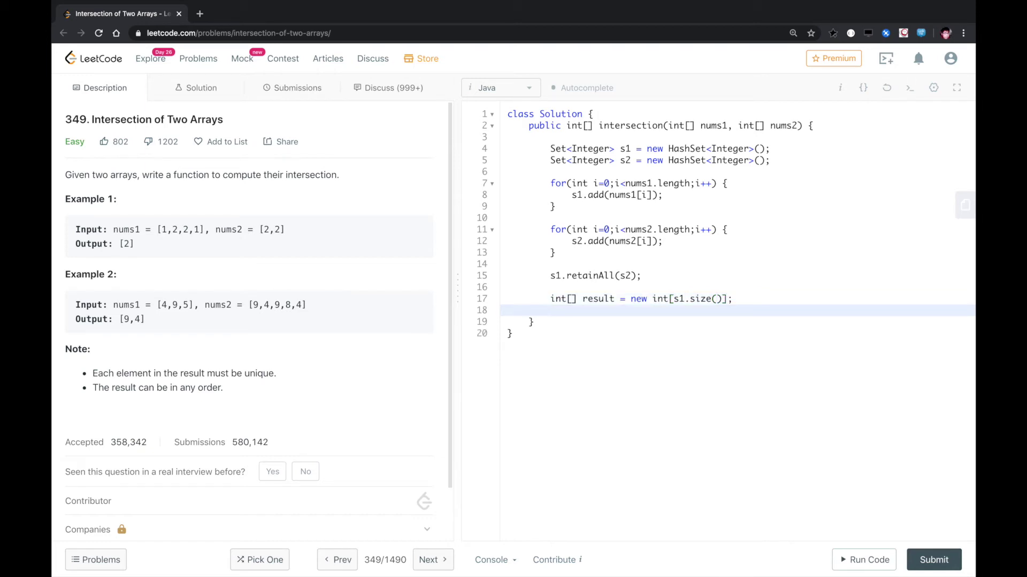
text(int index = 0;)
Step: Copy each s1 element into result[index++] in a loop, then return result
key(Return)
text(for()
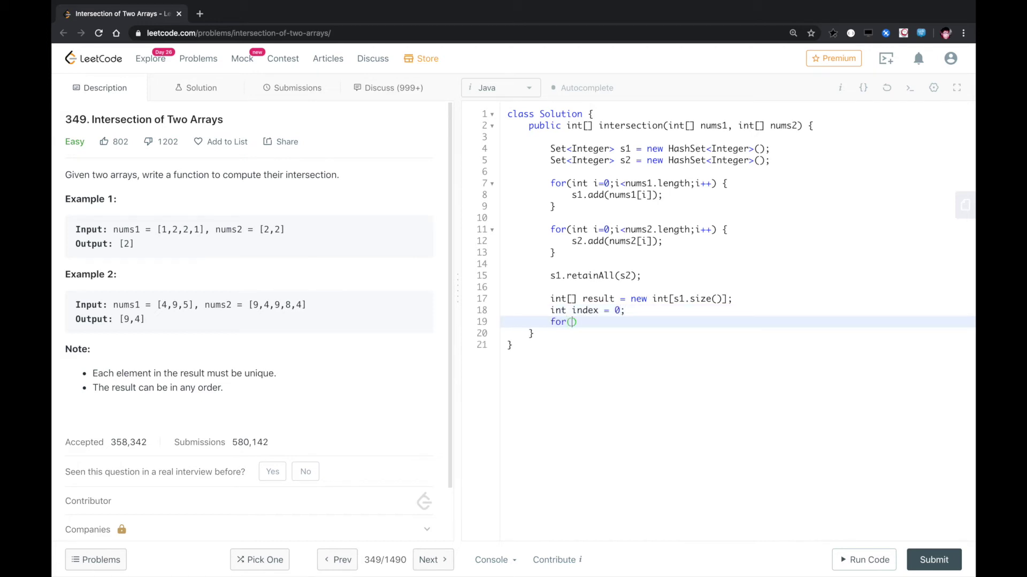
text(int x: )
text(s1) {)
key(Return)
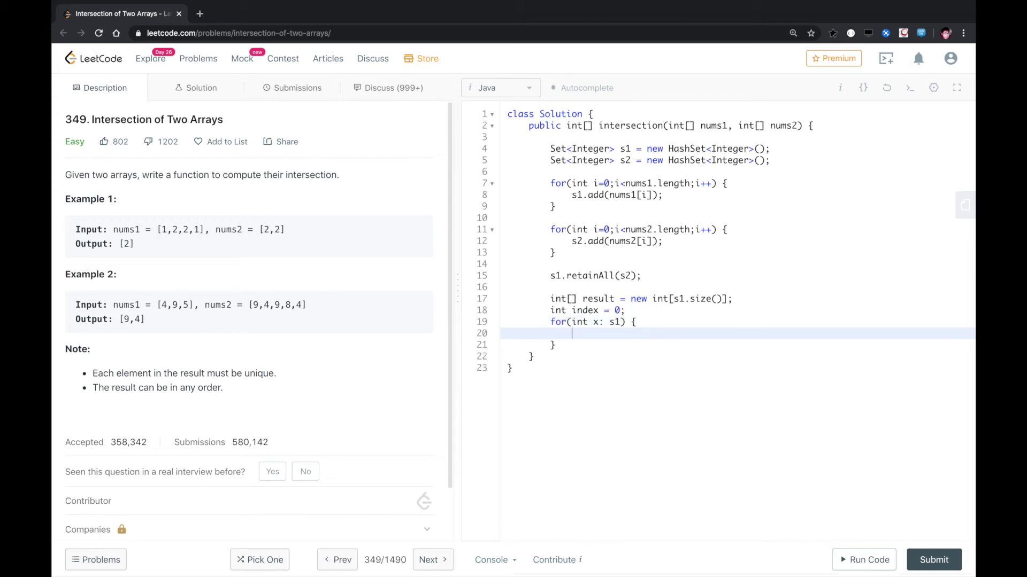
text(result[inde)
text(x++] =)
text( x;)
key(Down)
key(Return)
key(Return)
text(return x)
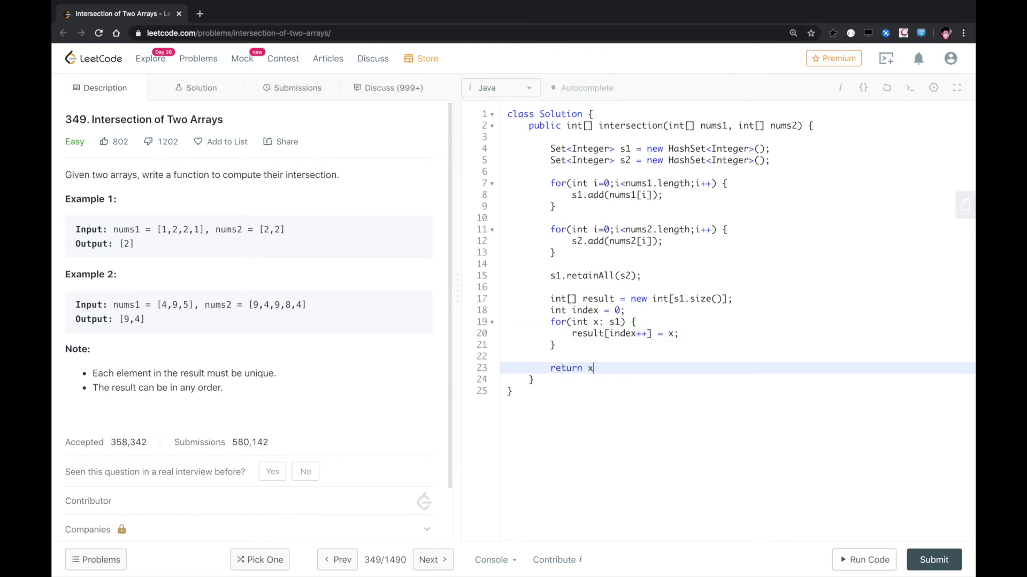
key(BackSpace)
text(re)
text(sult;)
drag(754, 200, 554, 151)
Step: Run the code on the sample test, getting Accepted with output [2], and submit it
drag(651, 275, 548, 273)
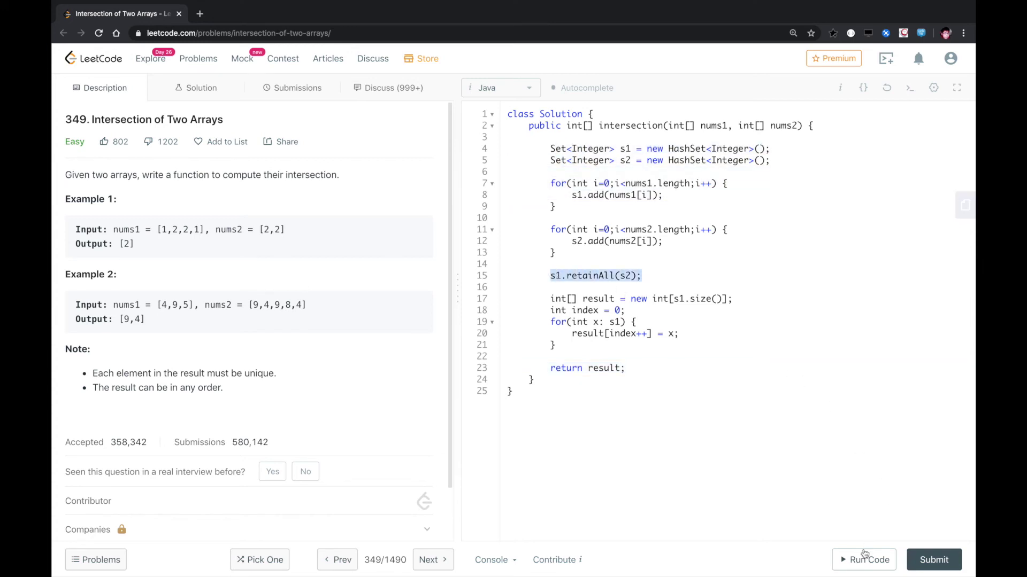
click(864, 560)
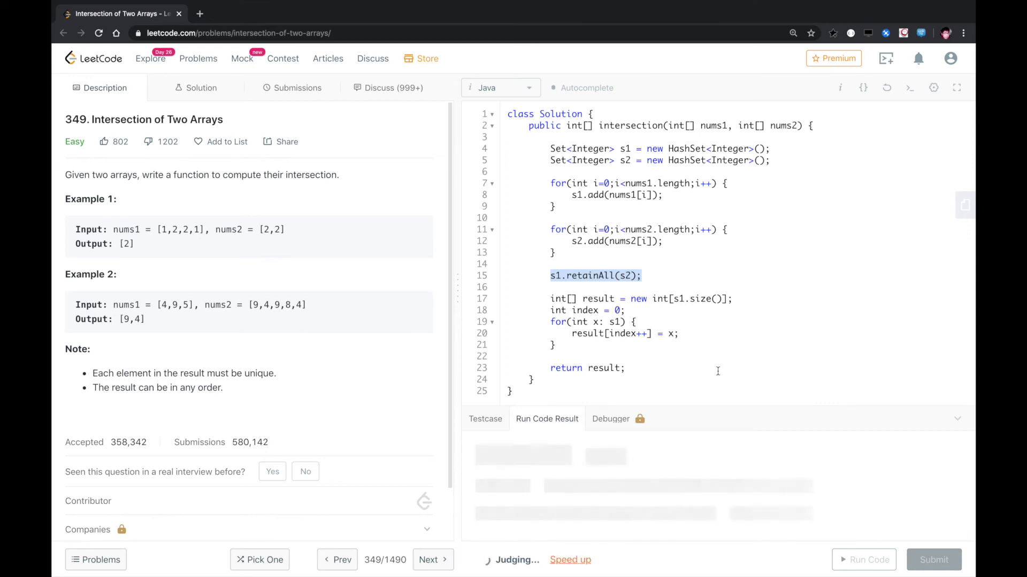
click(930, 560)
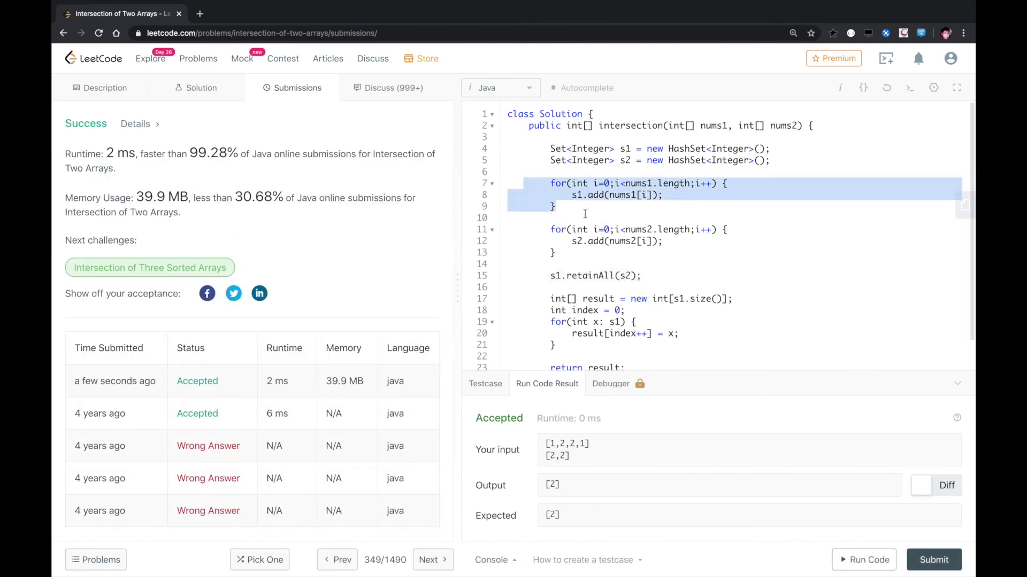
Step: Highlight the s1 declaration and the loops filling s1 and s2 to explain them
drag(530, 187, 644, 253)
click(644, 254)
drag(788, 146, 549, 149)
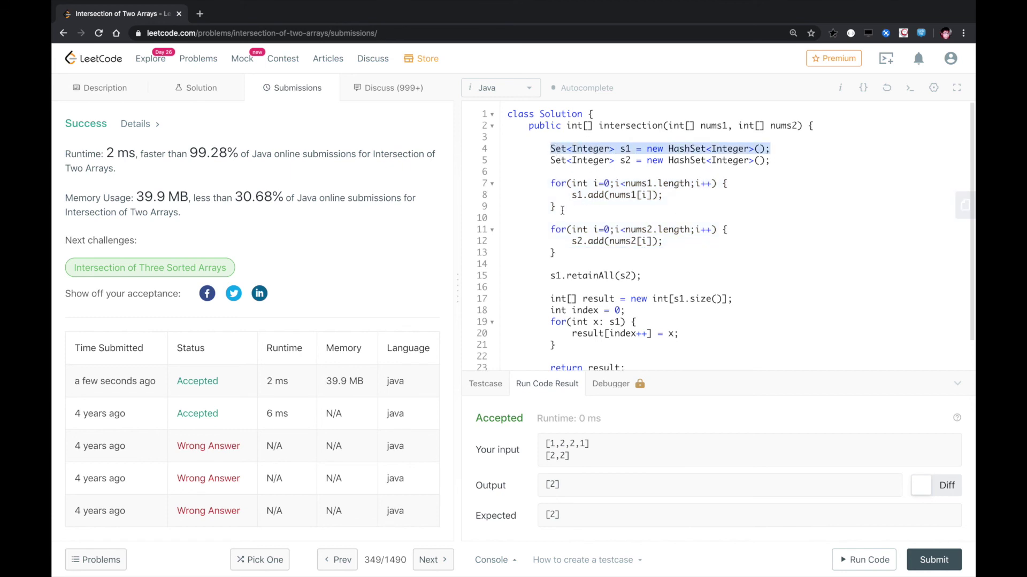
drag(556, 206, 547, 186)
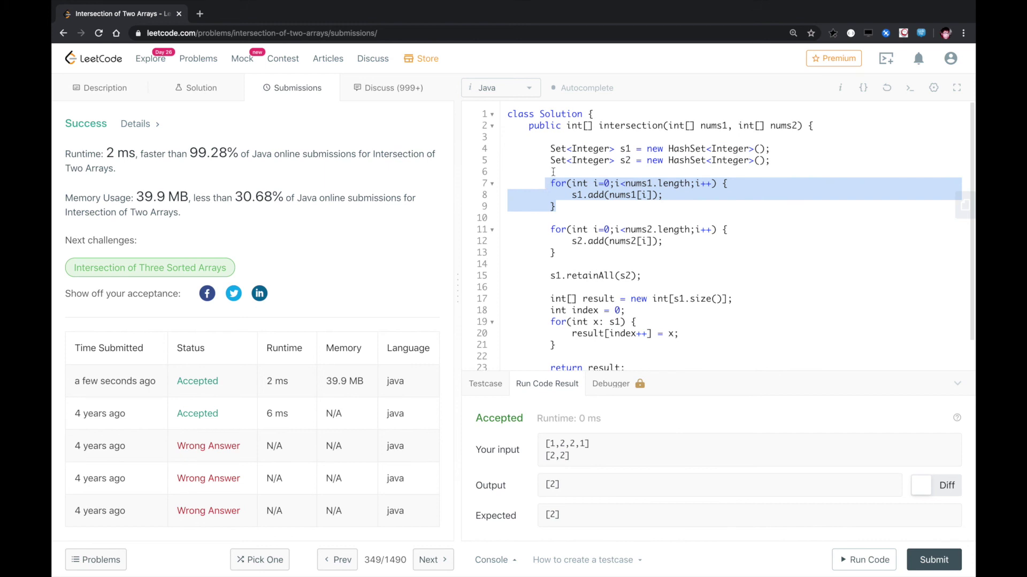
drag(539, 149, 716, 148)
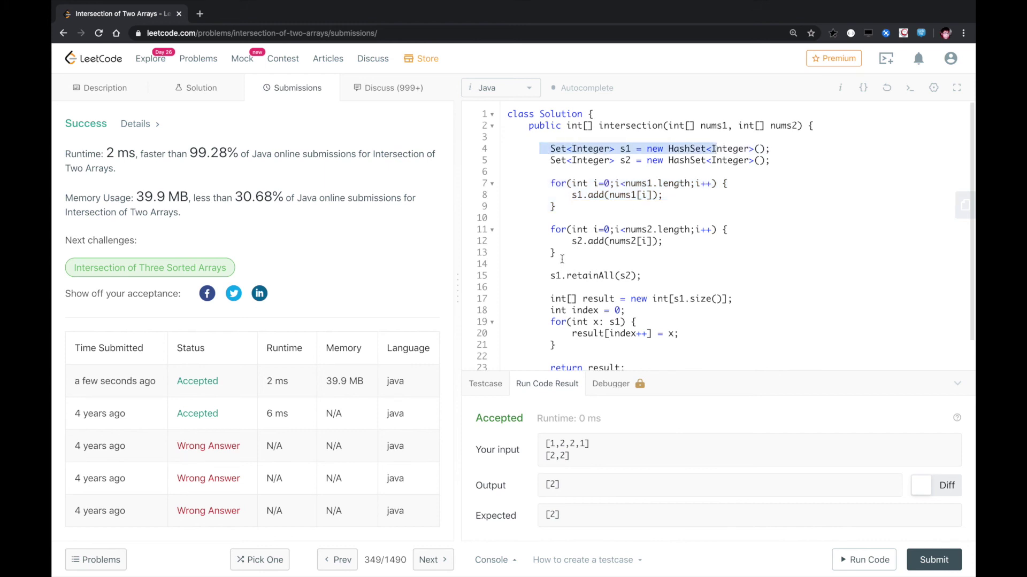
drag(547, 230, 580, 252)
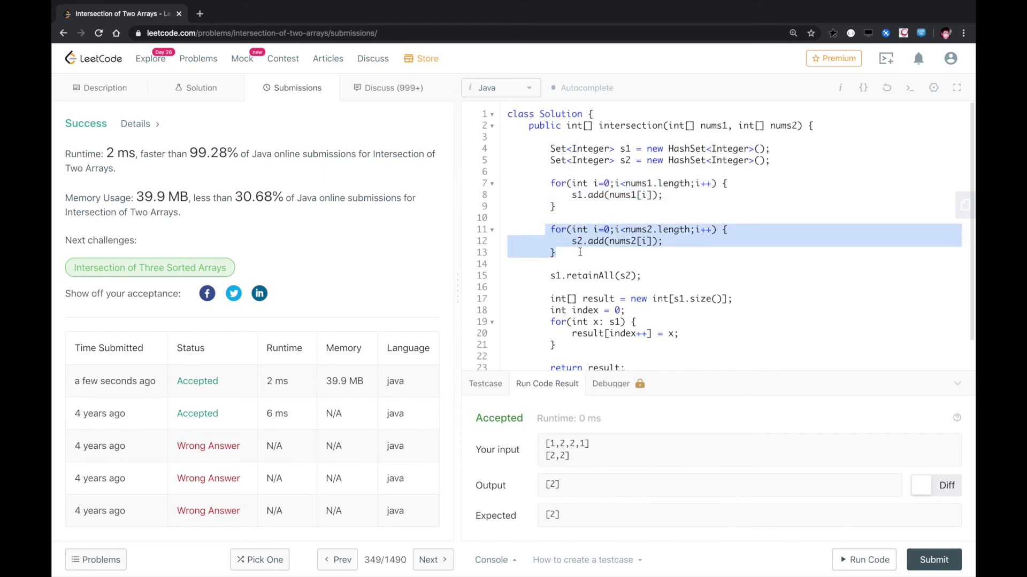